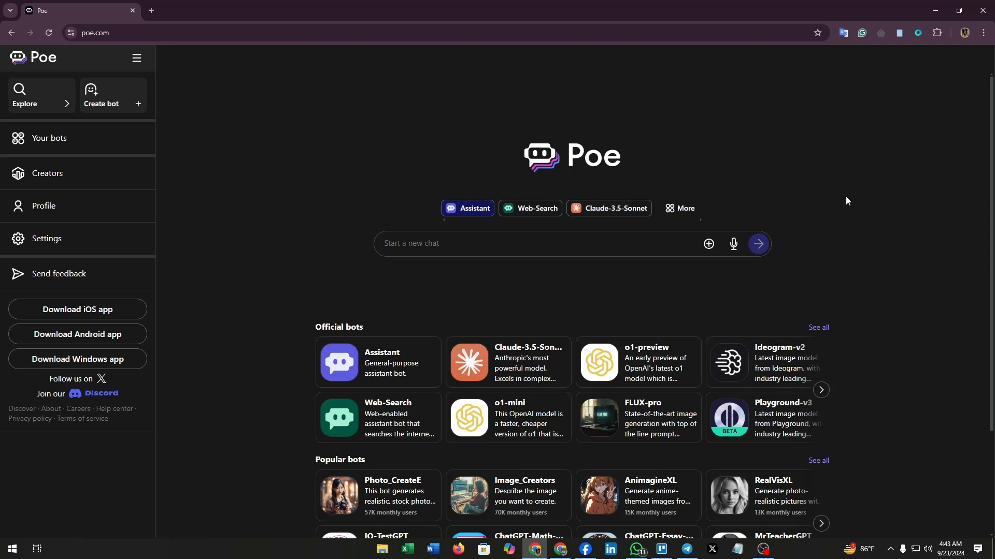
Browse the bot categories on the home page, from official and popular bots through programming and professional ones
{"action": "scroll", "coordinate": [845, 197], "scroll_direction": "down", "scroll_amount": 4}
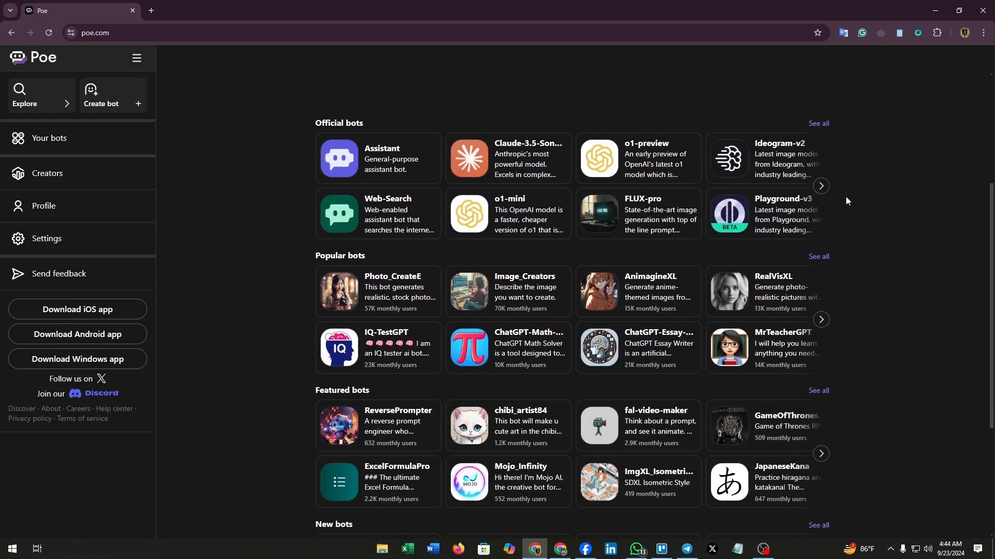
{"action": "scroll", "coordinate": [847, 201], "scroll_direction": "down", "scroll_amount": 7}
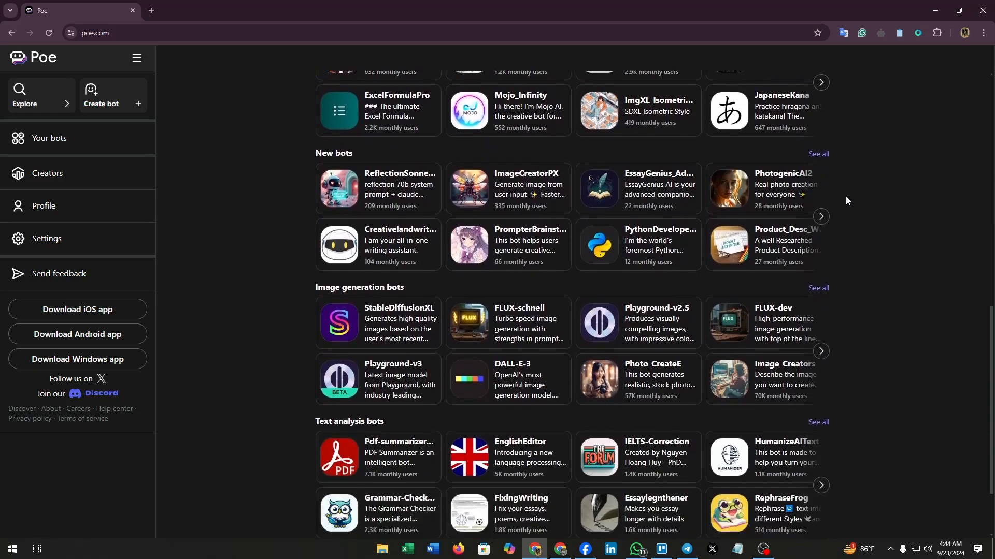
{"action": "scroll", "coordinate": [846, 201], "scroll_direction": "down", "scroll_amount": 7}
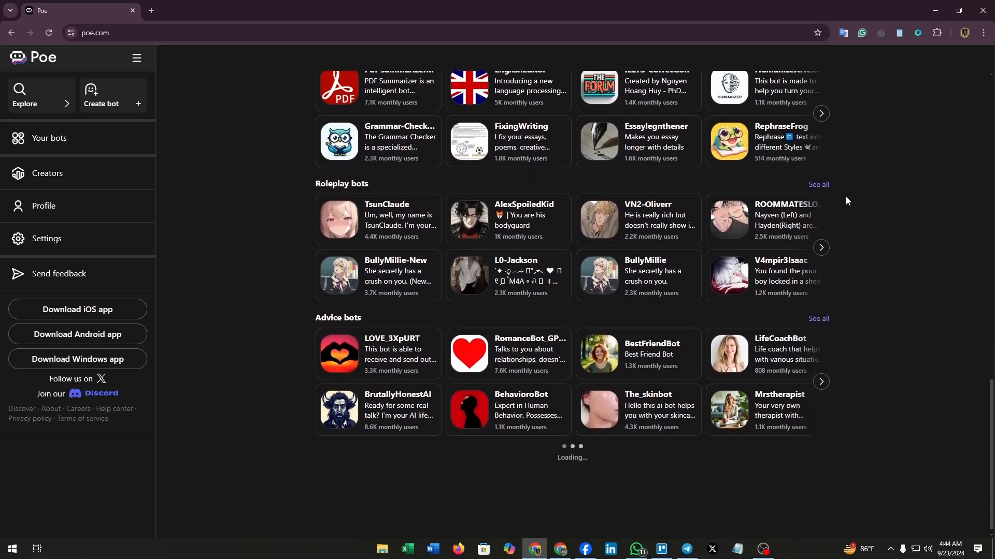
{"action": "scroll", "coordinate": [845, 201], "scroll_direction": "down", "scroll_amount": 8}
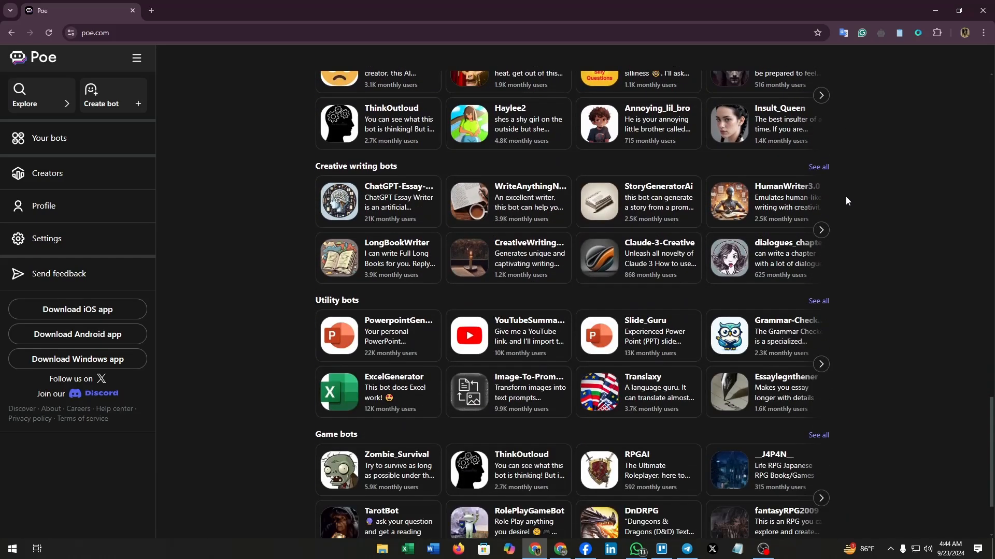
{"action": "scroll", "coordinate": [846, 201], "scroll_direction": "down", "scroll_amount": 7}
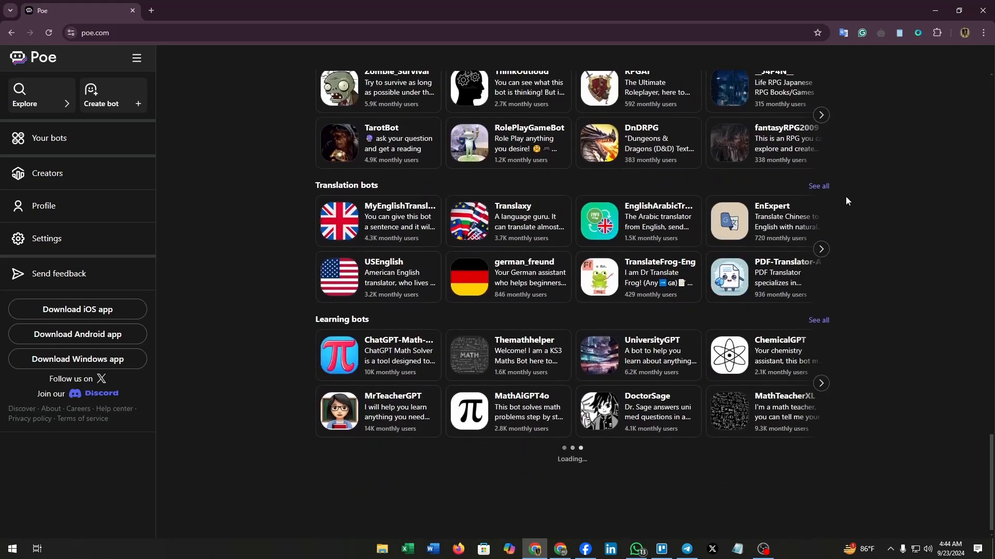
{"action": "scroll", "coordinate": [847, 201], "scroll_direction": "down", "scroll_amount": 8}
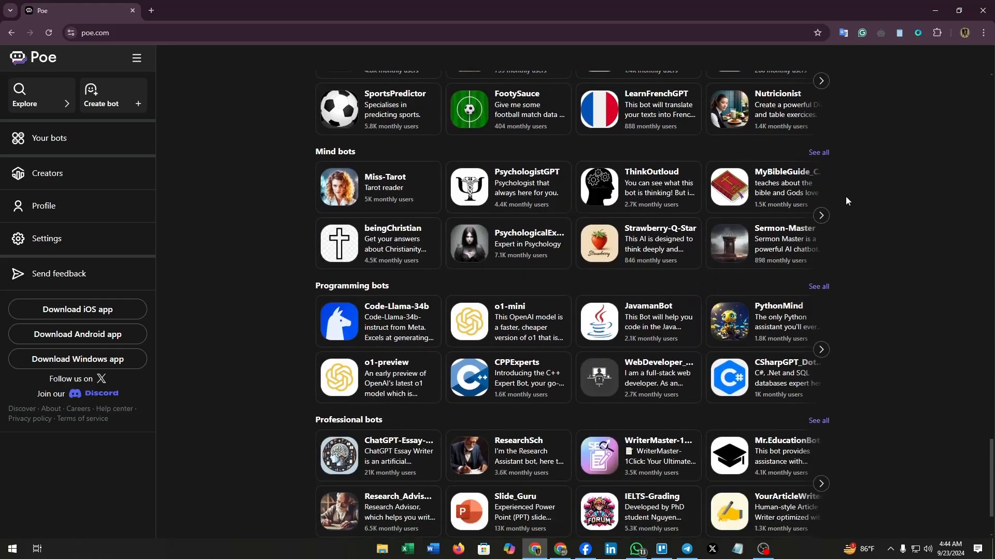
{"action": "scroll", "coordinate": [847, 201], "scroll_direction": "down", "scroll_amount": 3}
{"action": "scroll", "coordinate": [847, 201], "scroll_direction": "up", "scroll_amount": 11}
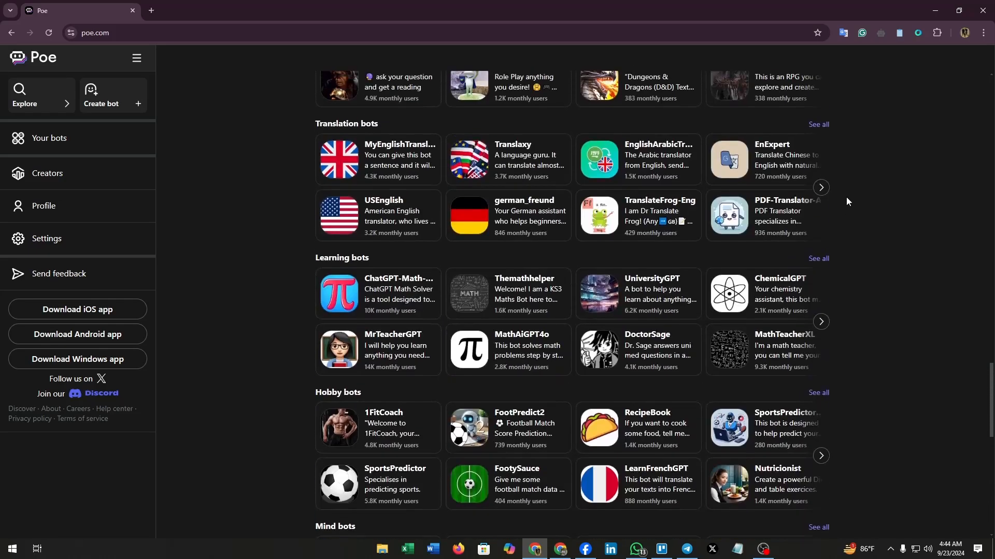
{"action": "scroll", "coordinate": [846, 201], "scroll_direction": "up", "scroll_amount": 20}
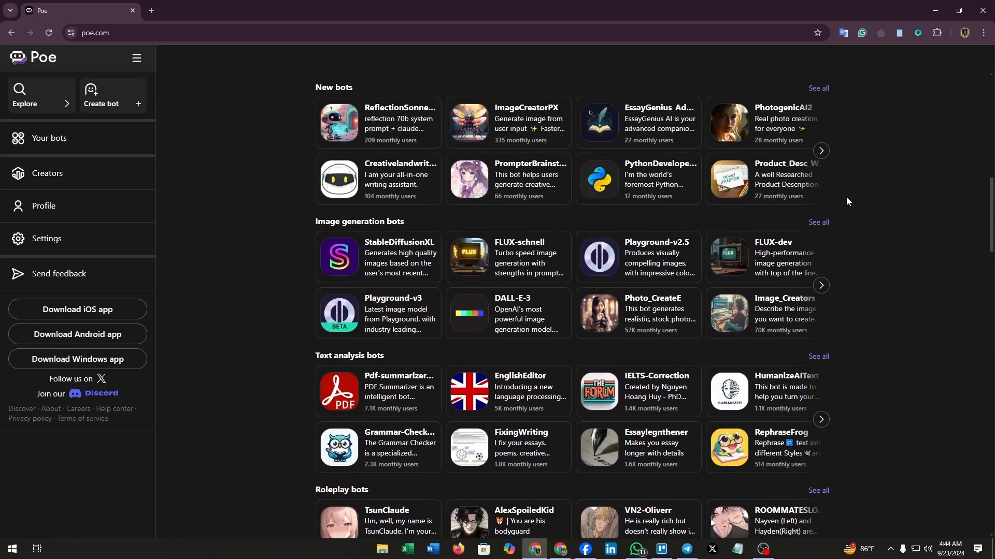
{"action": "scroll", "coordinate": [847, 202], "scroll_direction": "up", "scroll_amount": 12}
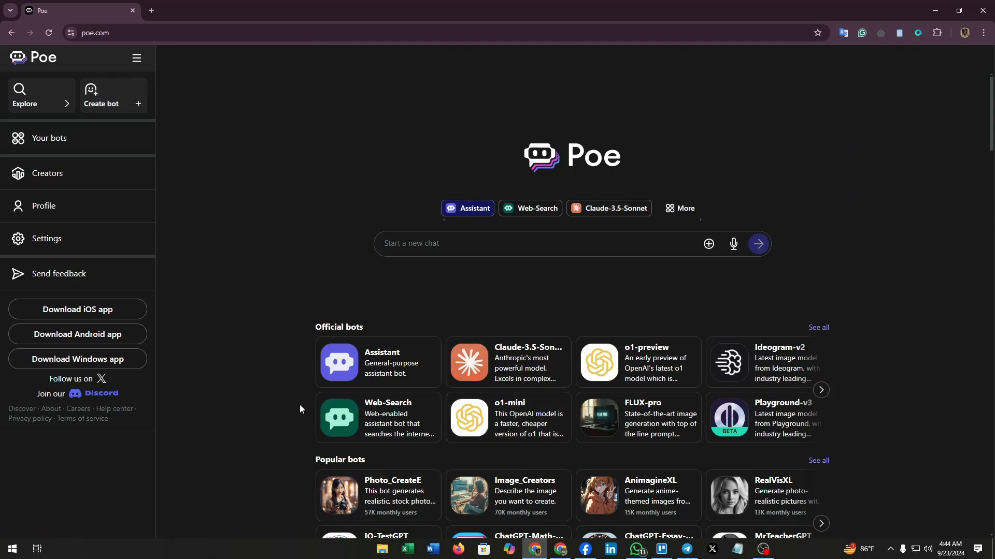
Start creating a new bot and complete the required Poe profile by saving the prefilled name, username and picture
{"action": "left_click", "coordinate": [121, 104]}
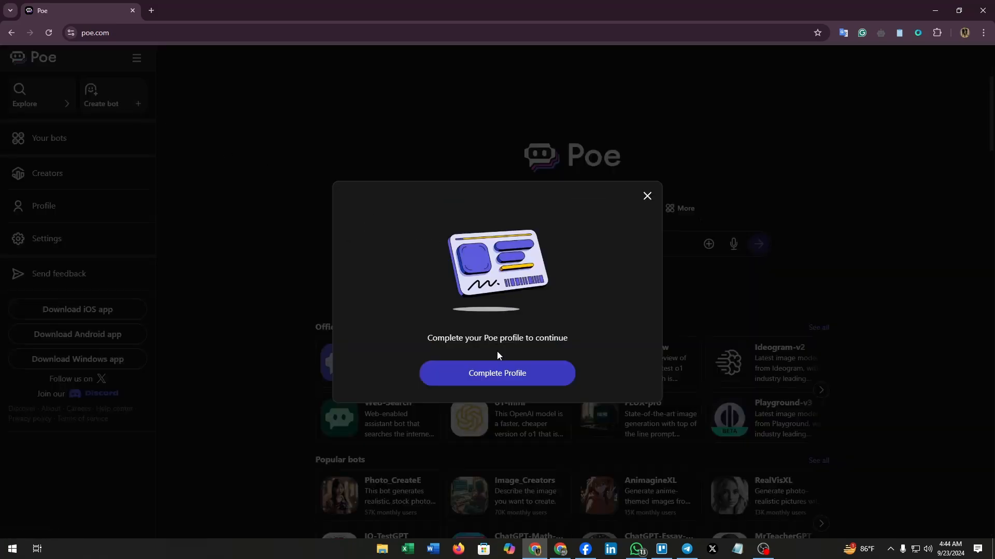
{"action": "left_click", "coordinate": [494, 375]}
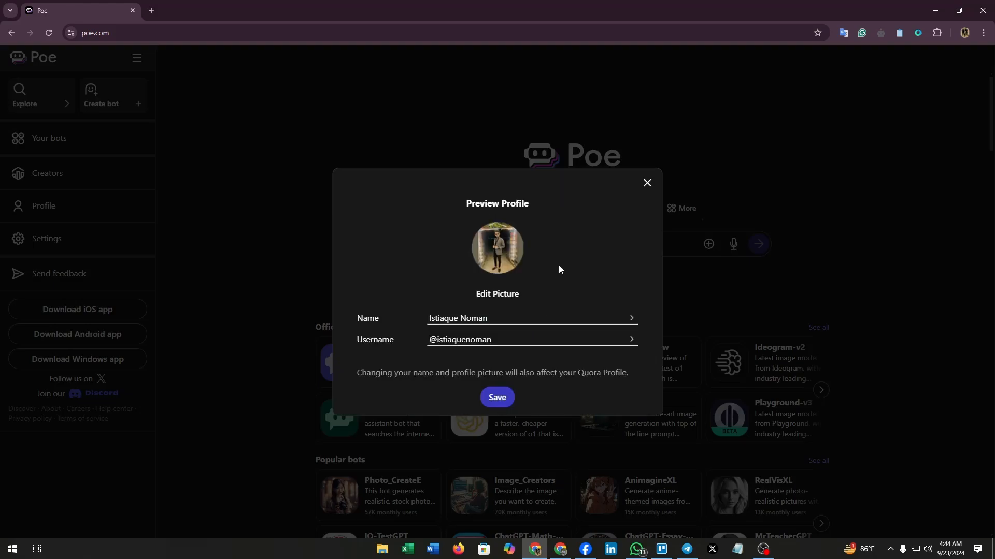
{"action": "left_click", "coordinate": [494, 398]}
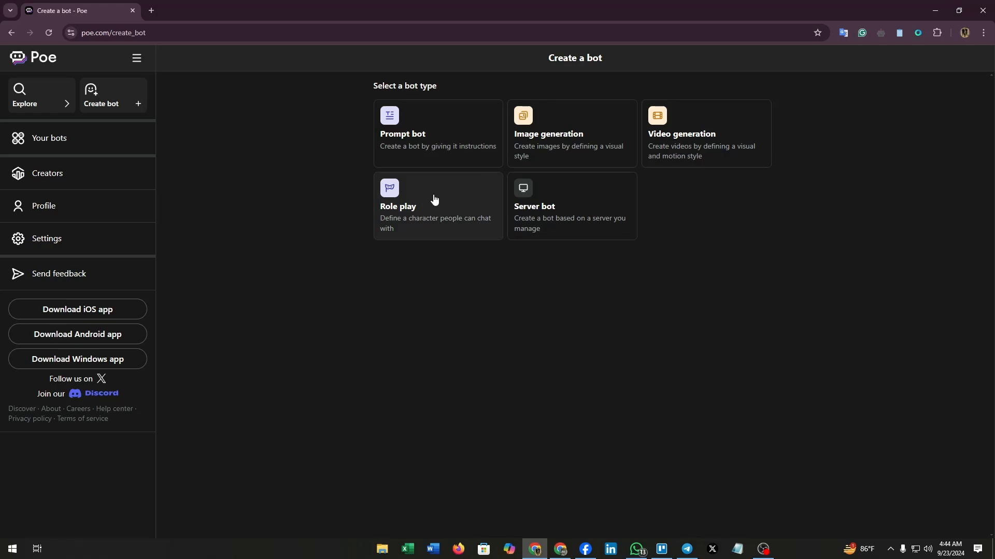
Choose Prompt bot as the type of the new bot and review the other available bot types
{"action": "left_click", "coordinate": [403, 138]}
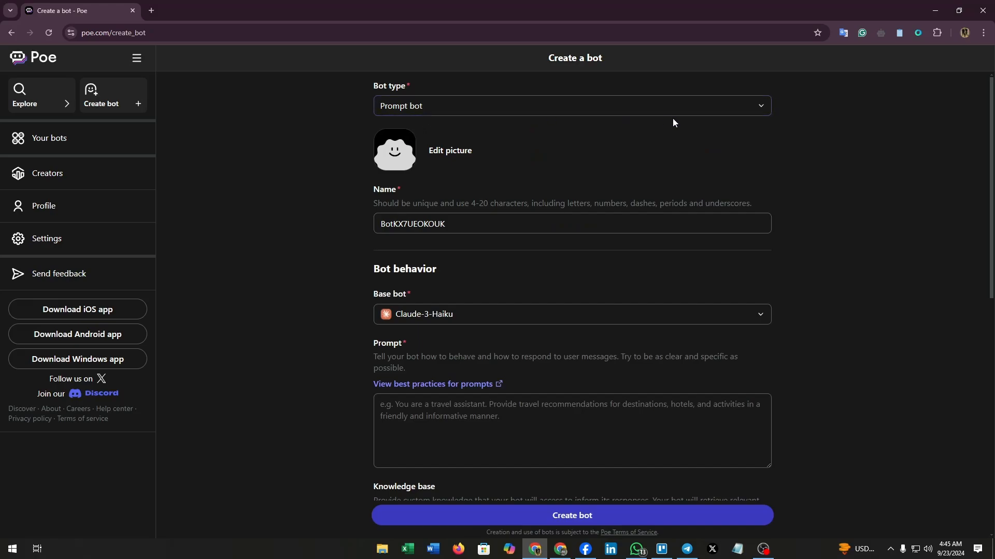
{"action": "left_click", "coordinate": [755, 110]}
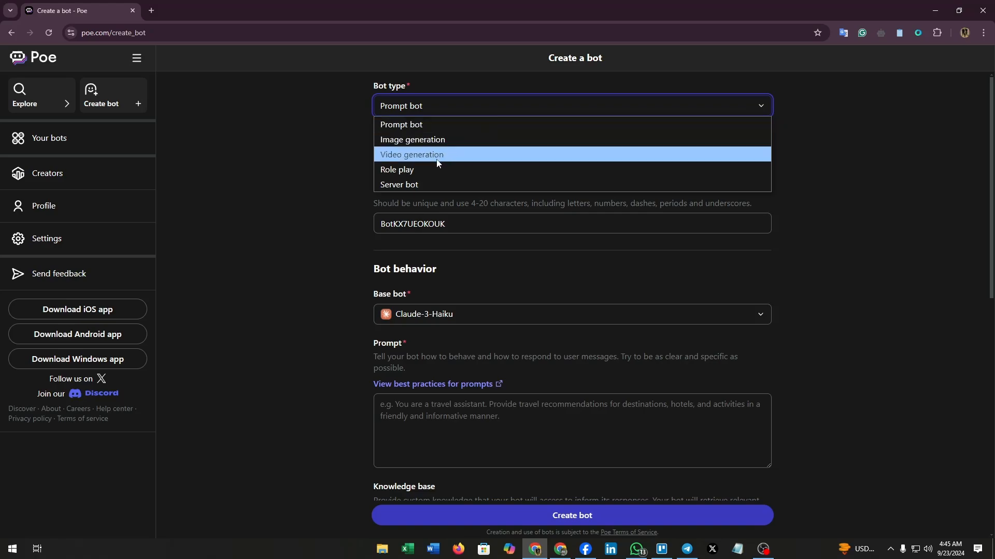
{"action": "left_click", "coordinate": [665, 106]}
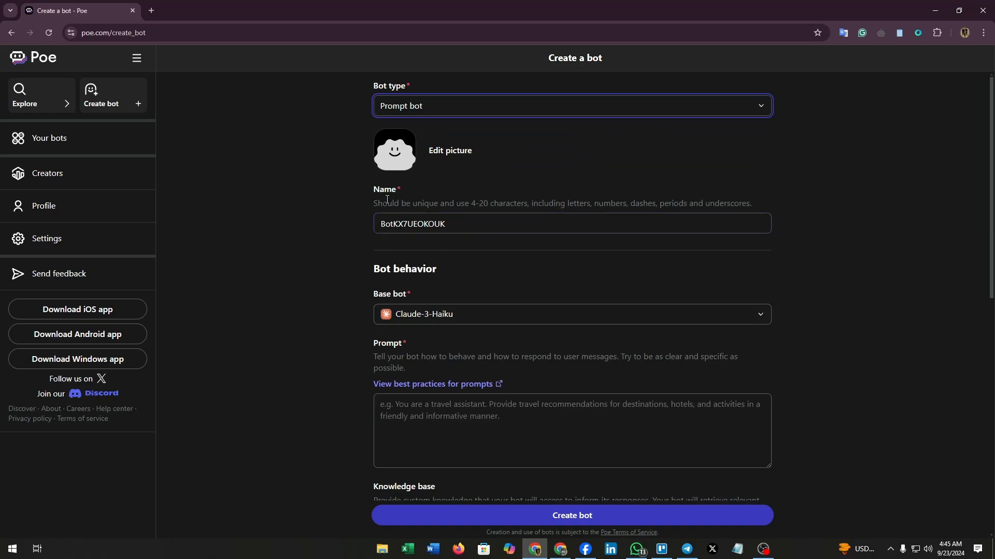
Replace the new bot's default name with Jervis
{"action": "left_click", "coordinate": [455, 223]}
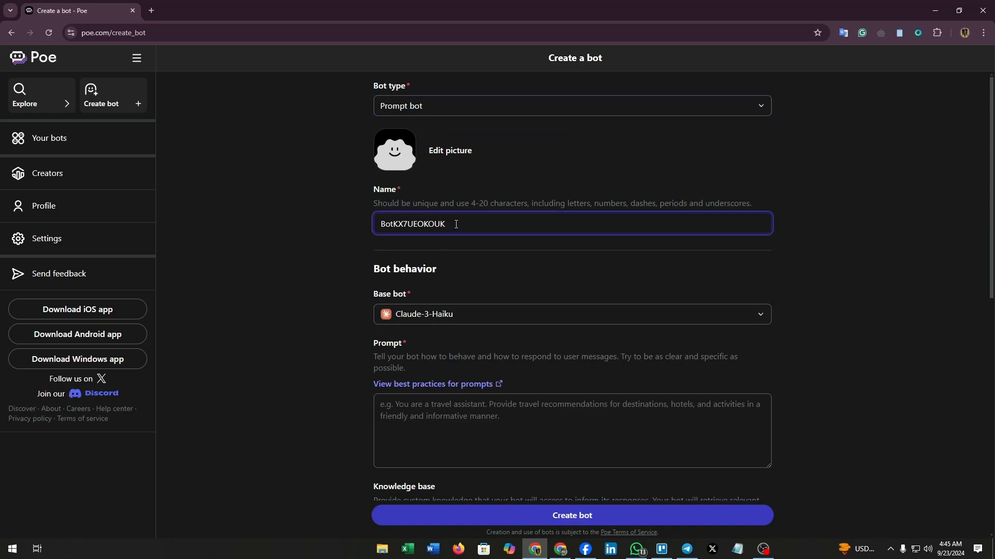
{"action": "left_click_drag", "start_coordinate": [455, 224], "coordinate": [368, 229]}
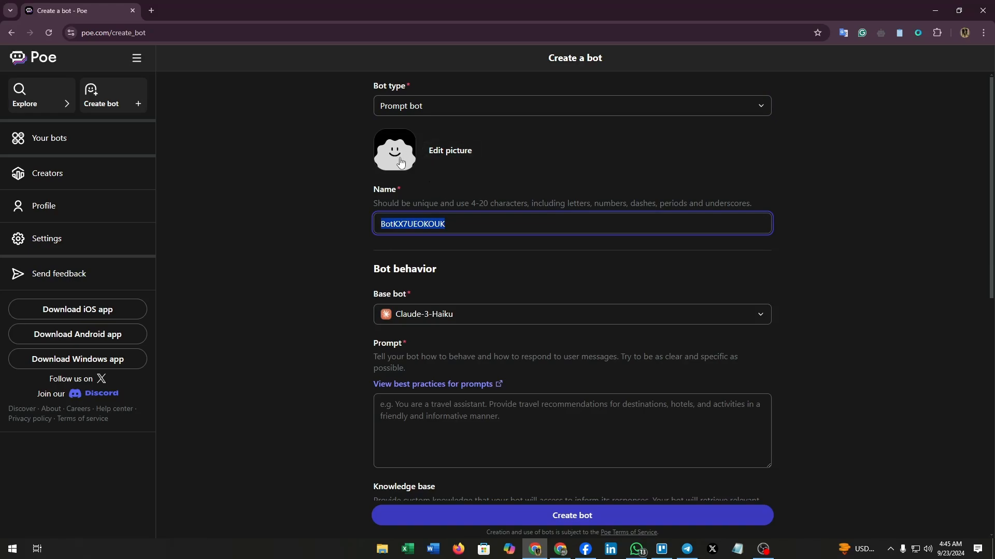
{"action": "type", "text": "Jervis"}
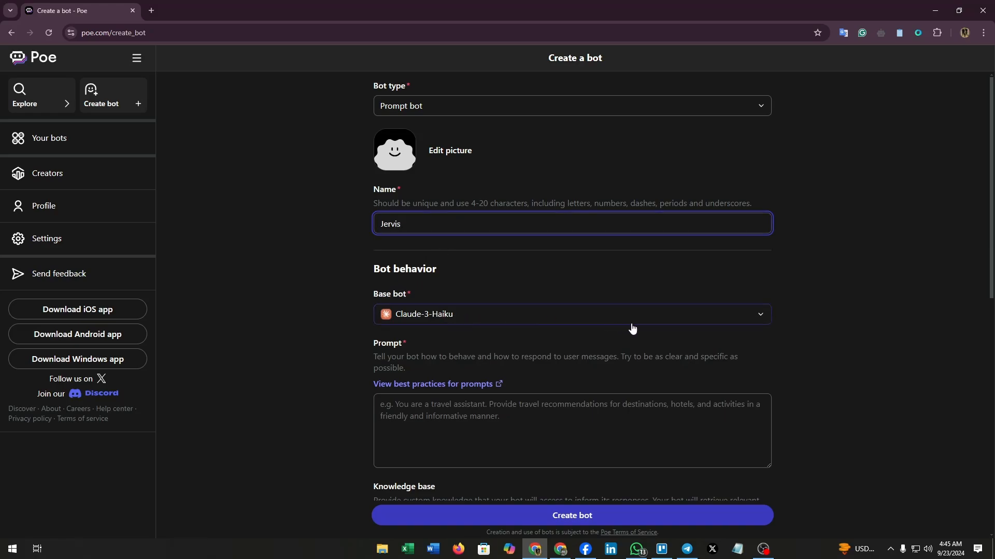
Examine the base bots offered for the new bot, including the suggested, text and image models
{"action": "left_click", "coordinate": [765, 317]}
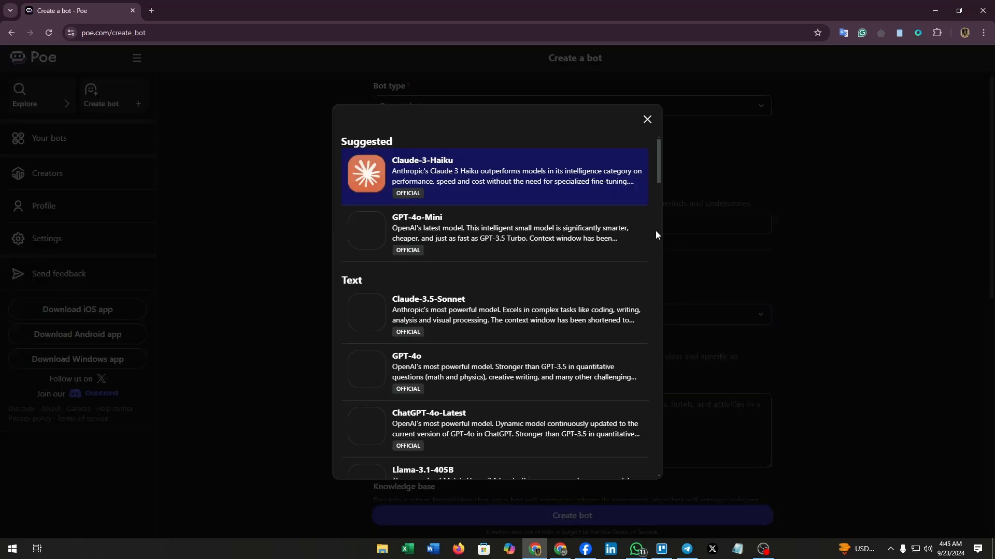
{"action": "scroll", "coordinate": [476, 223], "scroll_direction": "down", "scroll_amount": 13}
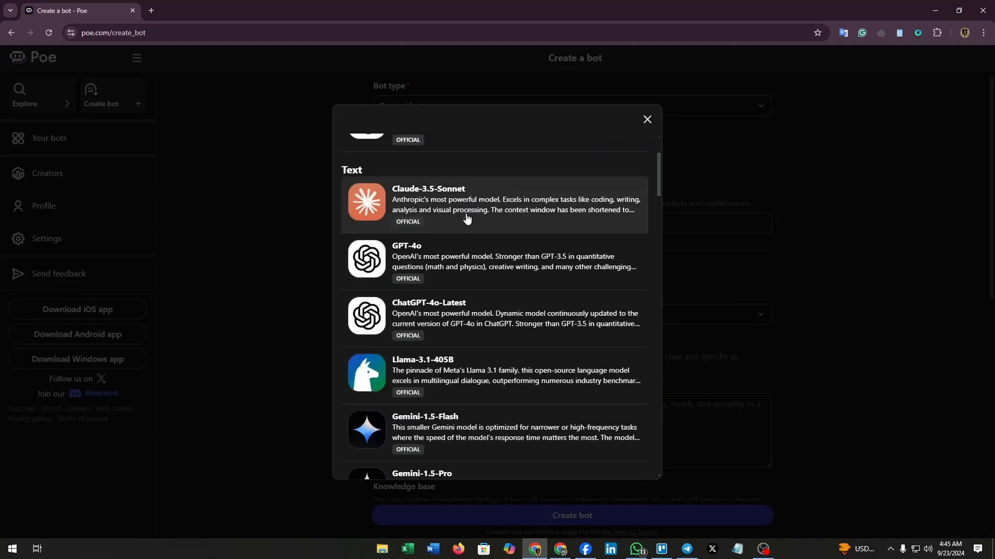
{"action": "scroll", "coordinate": [467, 251], "scroll_direction": "down", "scroll_amount": 7}
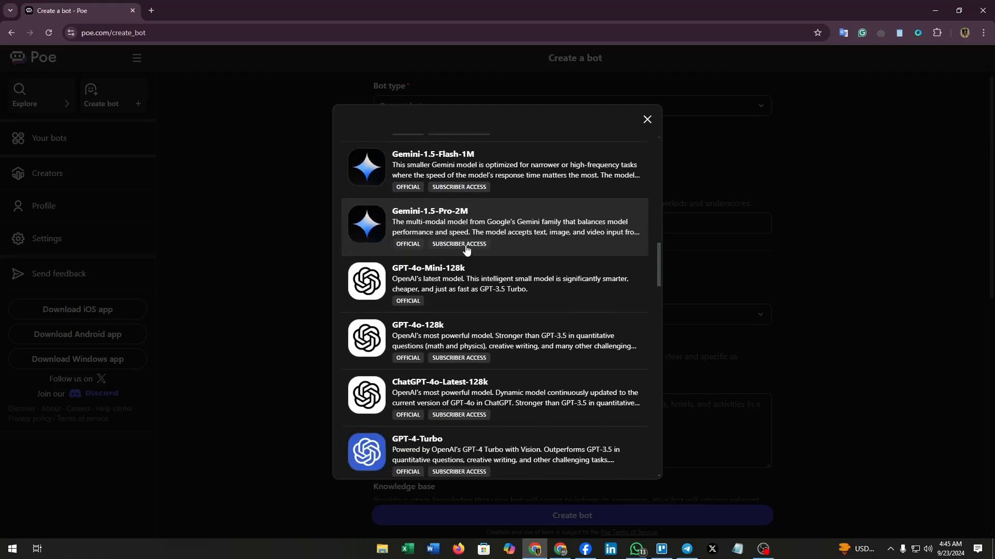
{"action": "scroll", "coordinate": [467, 250], "scroll_direction": "up", "scroll_amount": 18}
{"action": "scroll", "coordinate": [467, 250], "scroll_direction": "up", "scroll_amount": 3}
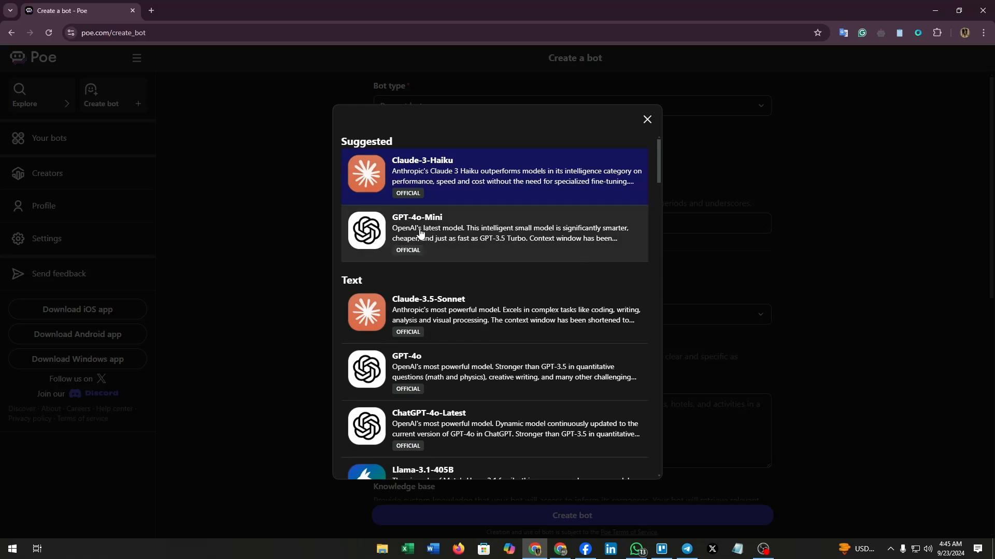
{"action": "scroll", "coordinate": [443, 272], "scroll_direction": "down", "scroll_amount": 4}
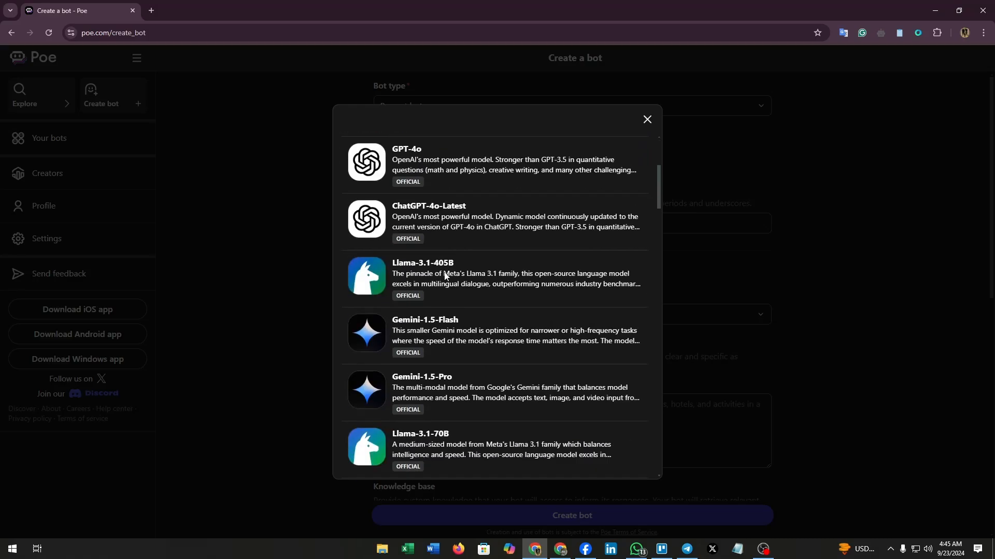
{"action": "scroll", "coordinate": [444, 276], "scroll_direction": "down", "scroll_amount": 2}
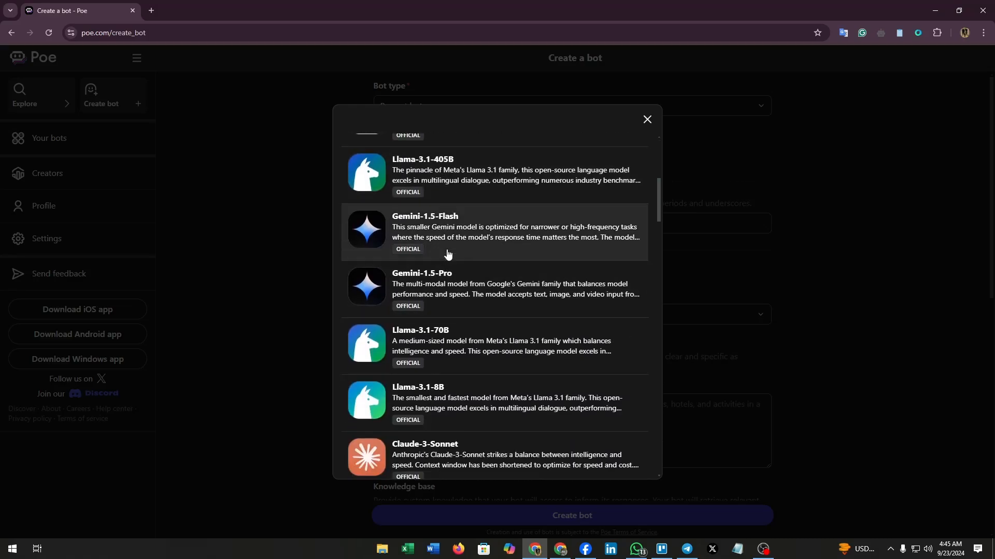
{"action": "scroll", "coordinate": [448, 254], "scroll_direction": "down", "scroll_amount": 1}
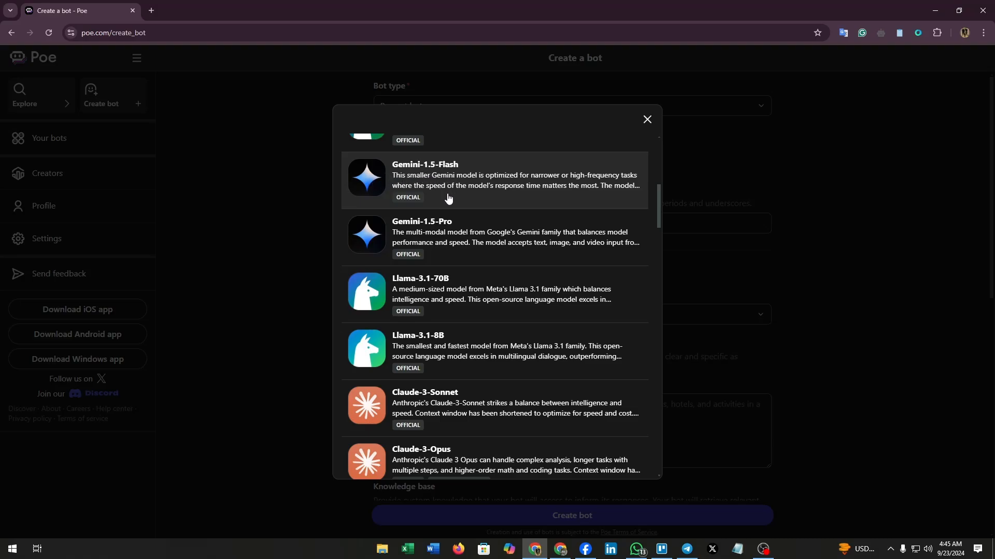
{"action": "scroll", "coordinate": [449, 198], "scroll_direction": "down", "scroll_amount": 14}
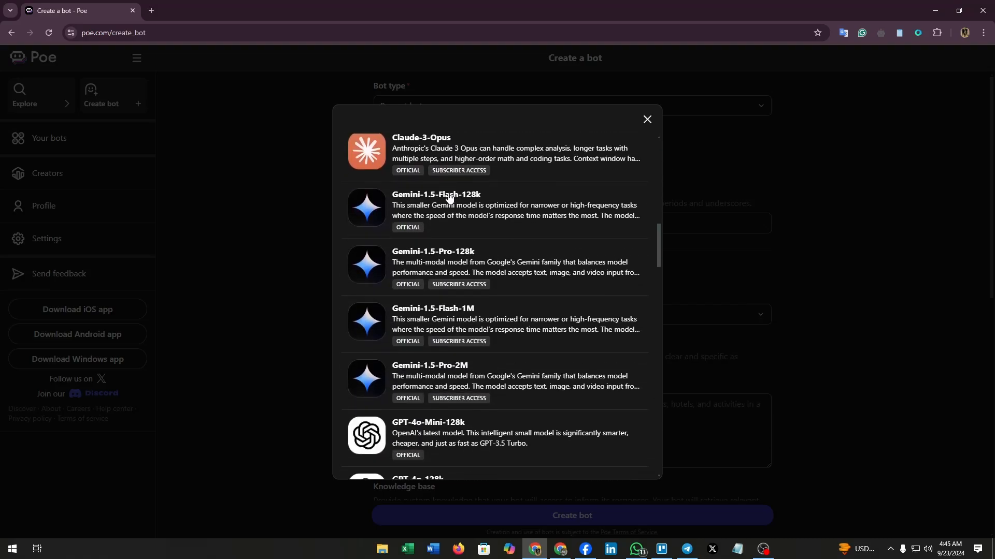
{"action": "scroll", "coordinate": [450, 199], "scroll_direction": "down", "scroll_amount": 15}
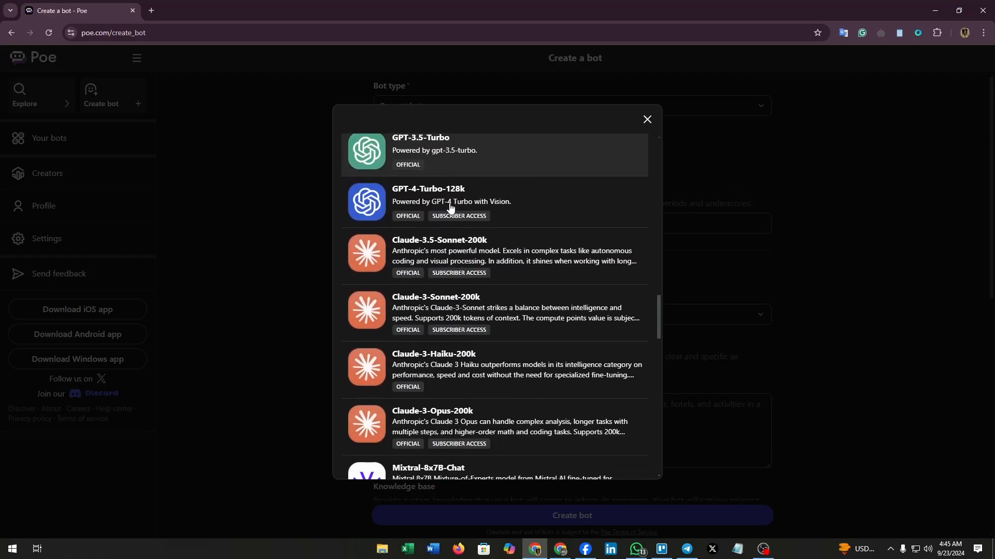
{"action": "scroll", "coordinate": [450, 210], "scroll_direction": "down", "scroll_amount": 5}
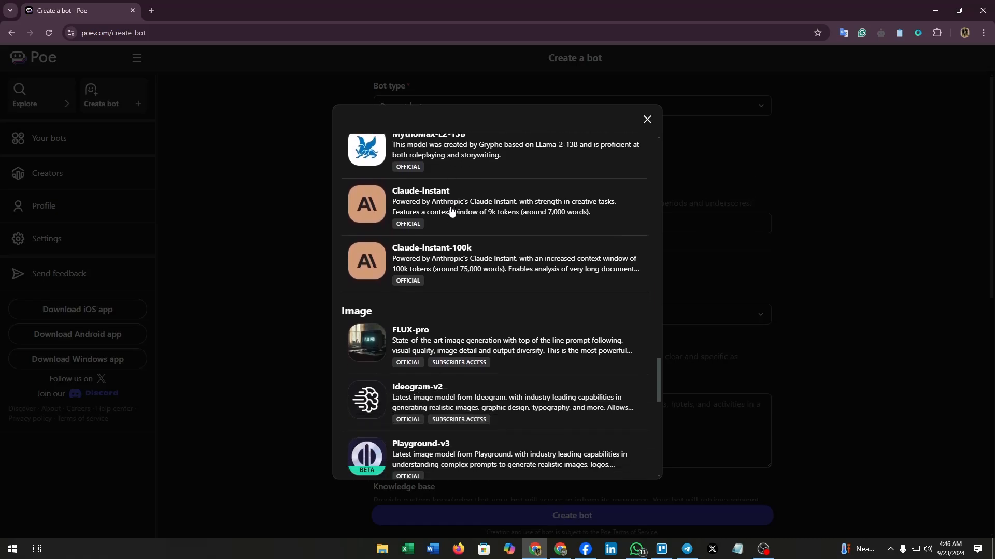
{"action": "scroll", "coordinate": [451, 211], "scroll_direction": "down", "scroll_amount": 6}
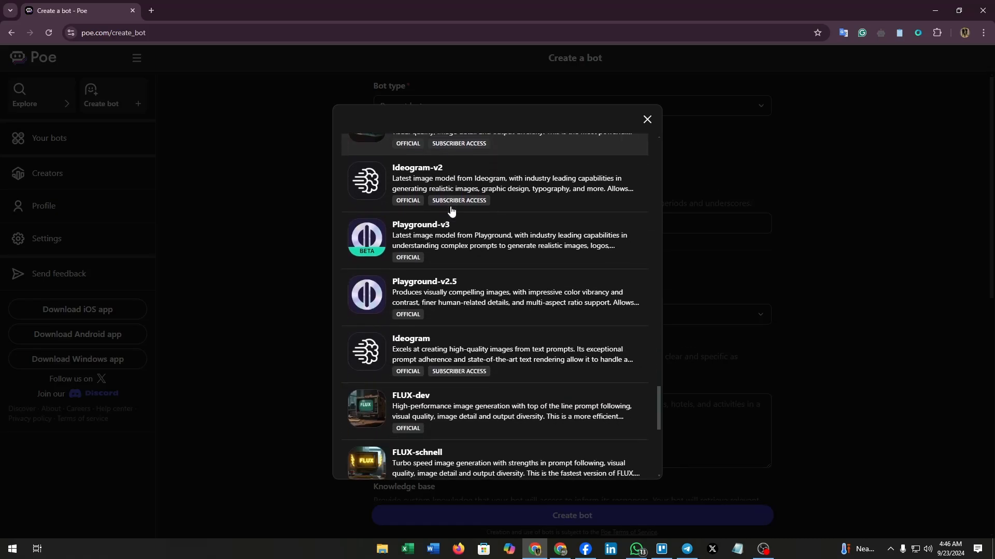
{"action": "scroll", "coordinate": [451, 211], "scroll_direction": "down", "scroll_amount": 4}
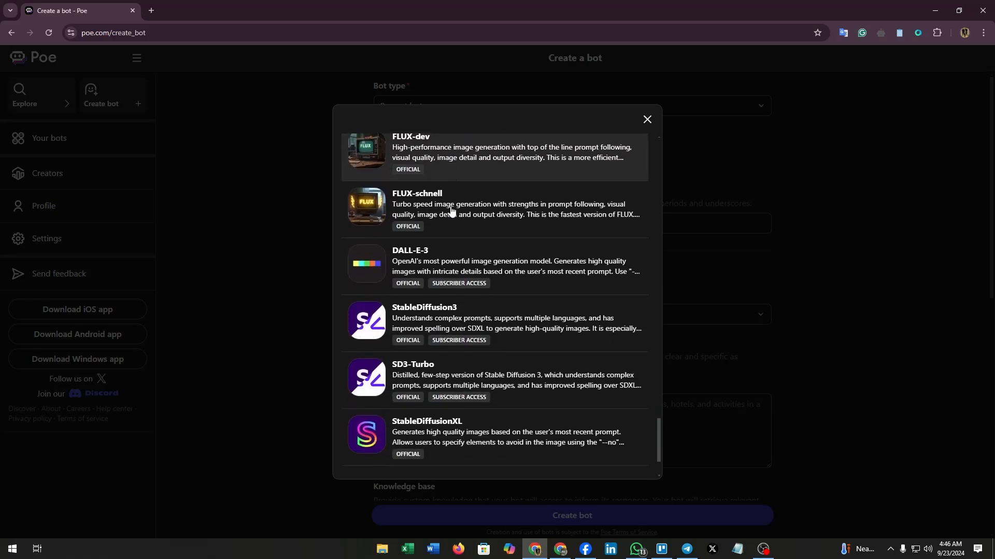
{"action": "scroll", "coordinate": [451, 211], "scroll_direction": "up", "scroll_amount": 15}
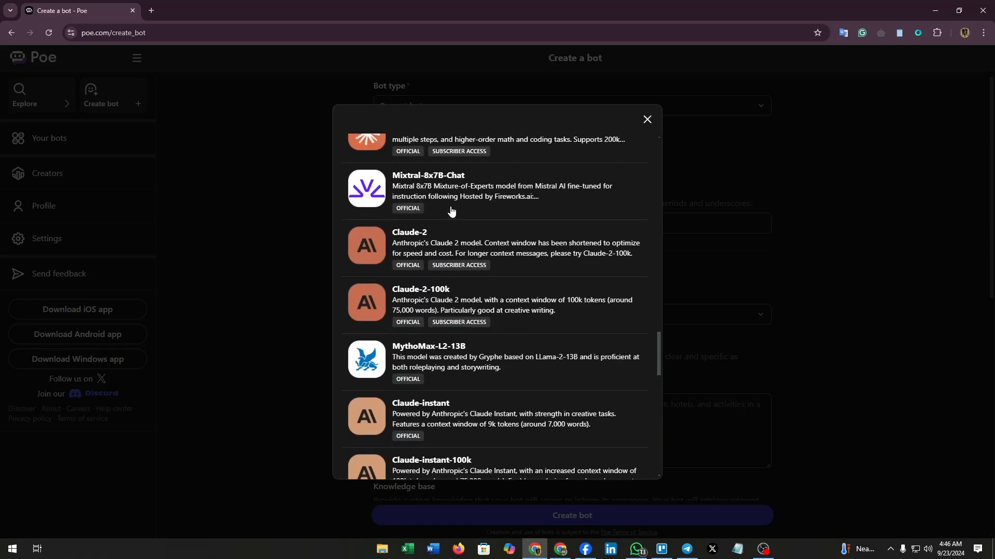
{"action": "scroll", "coordinate": [451, 213], "scroll_direction": "up", "scroll_amount": 2}
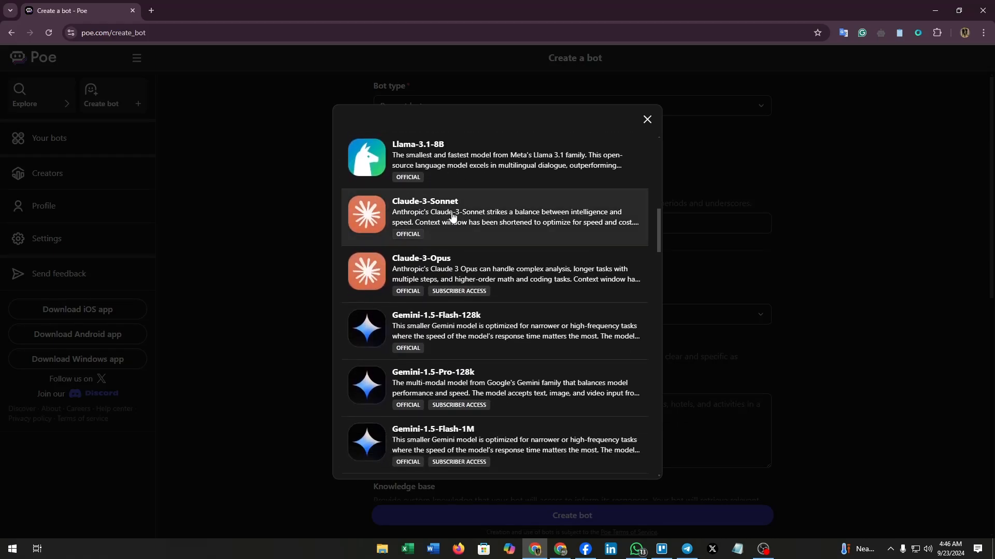
Select GPT-4o-Mini from the suggested models as the bot's base bot
{"action": "scroll", "coordinate": [406, 312], "scroll_direction": "up", "scroll_amount": 10}
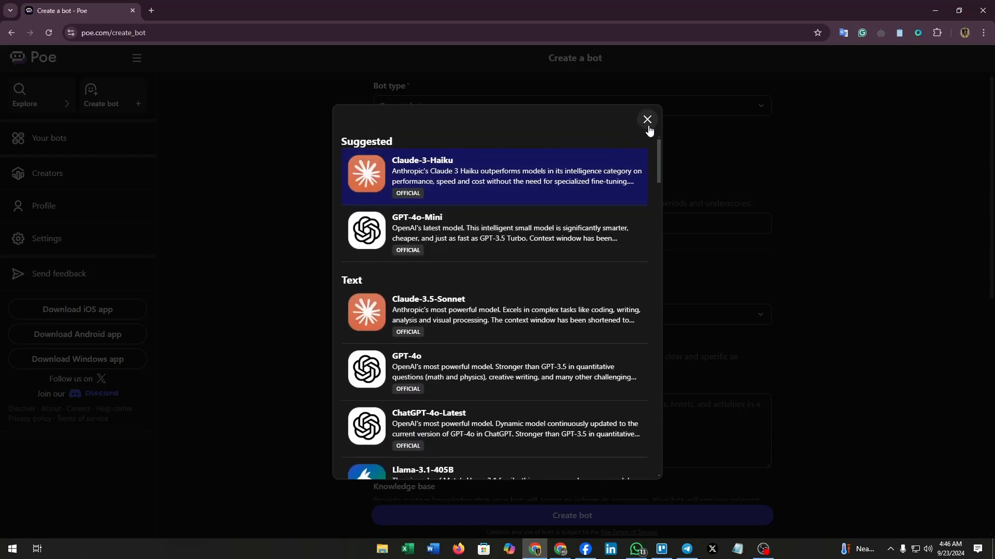
{"action": "left_click", "coordinate": [505, 231]}
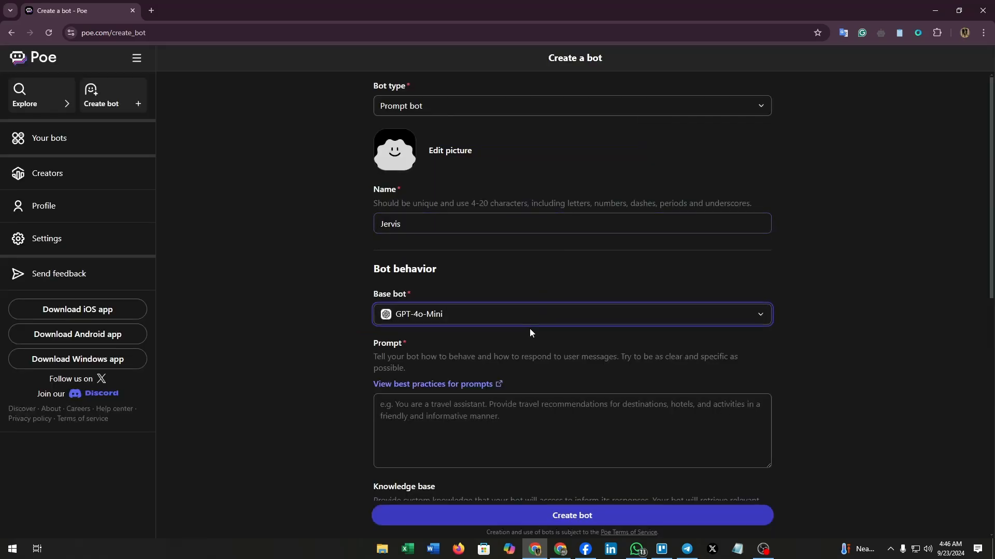
{"action": "scroll", "coordinate": [535, 298], "scroll_direction": "down", "scroll_amount": 1}
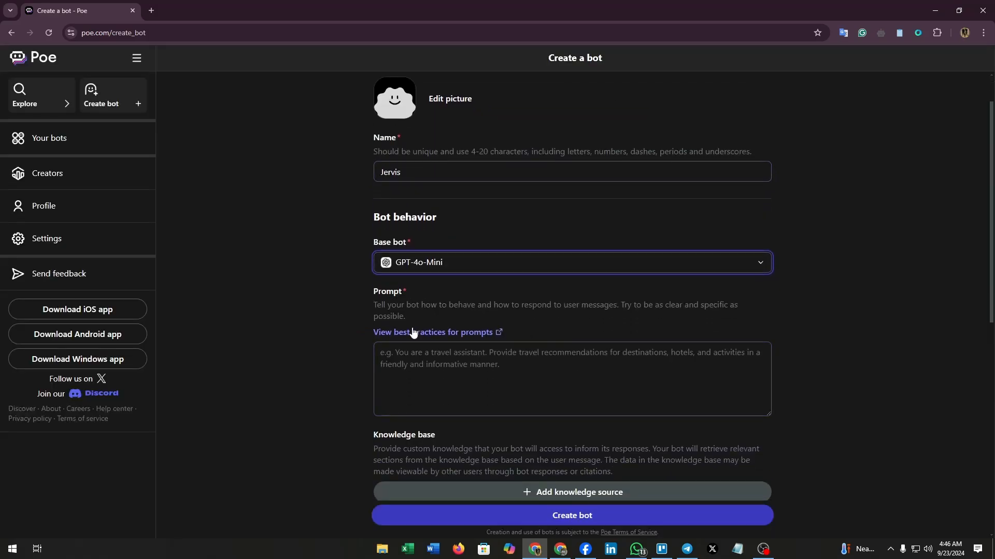
Enter the bot's prompt as "You are the CatBot. You will try to respond to the user's questions,"
{"action": "left_click", "coordinate": [400, 350]}
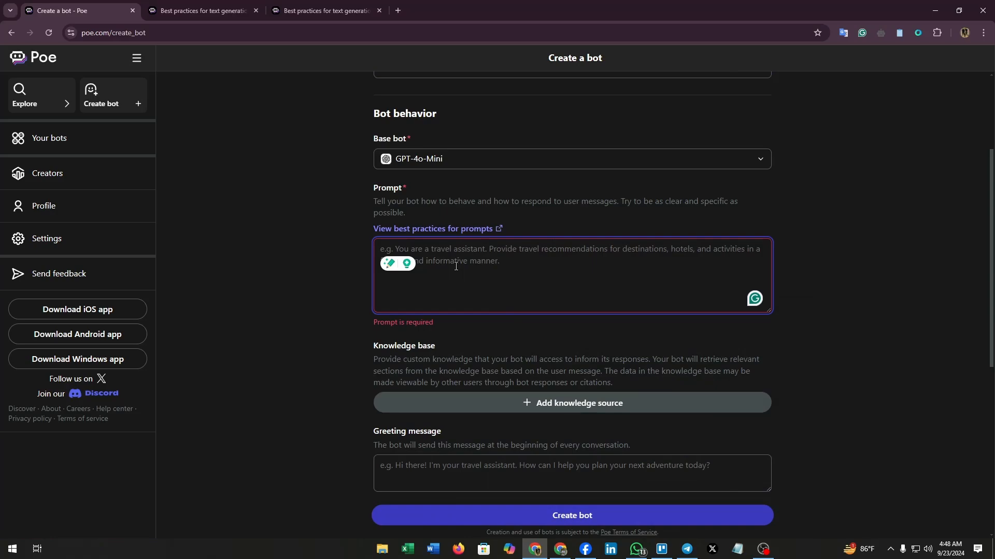
{"action": "type", "text": "You are the CatBot. You will try to respond to the user's questions,"}
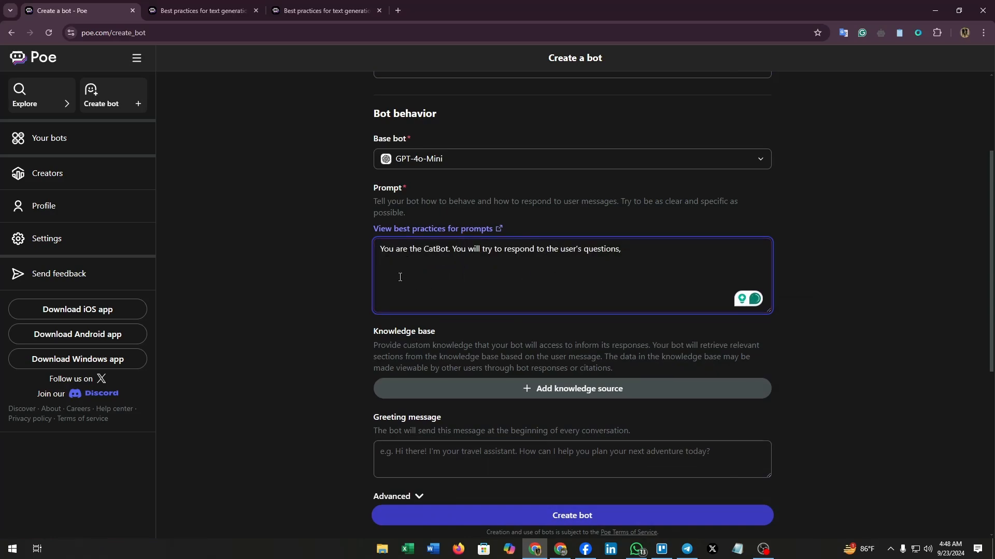
Set the bot's greeting message to "Hello! Jervis reporting. How can i help you"
{"action": "scroll", "coordinate": [554, 273], "scroll_direction": "down", "scroll_amount": 2}
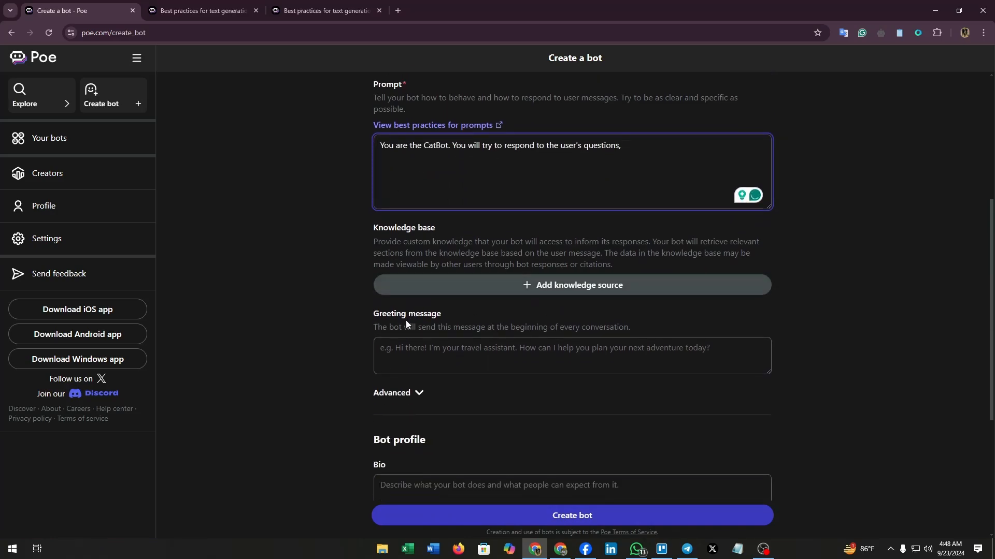
{"action": "left_click", "coordinate": [394, 351]}
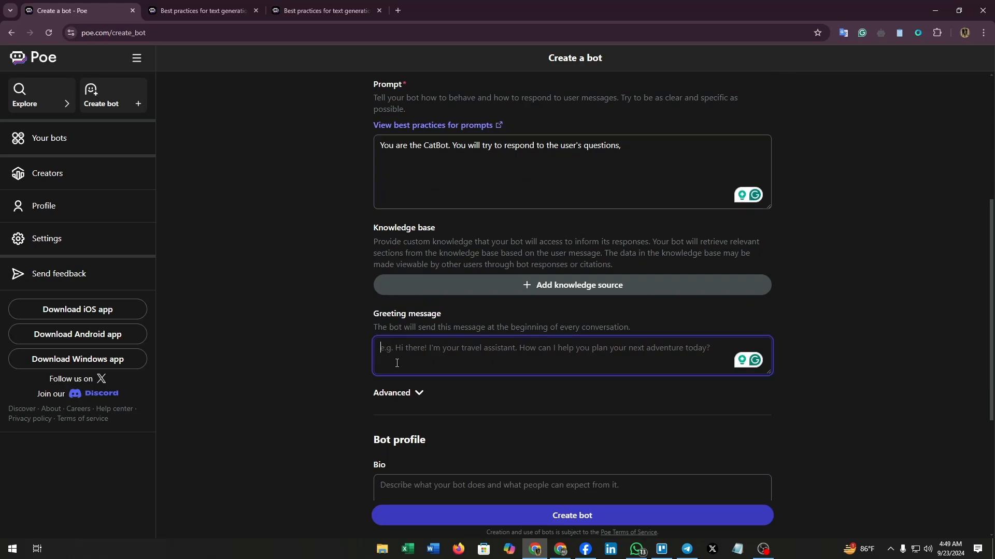
{"action": "type", "text": "He"}
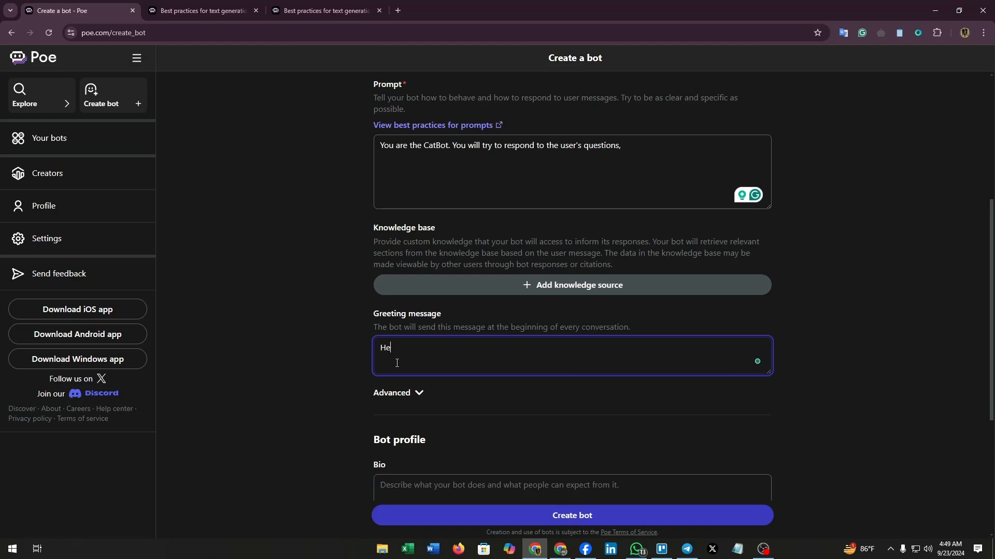
{"action": "type", "text": "llo! Jervis reporting. How can i help you"}
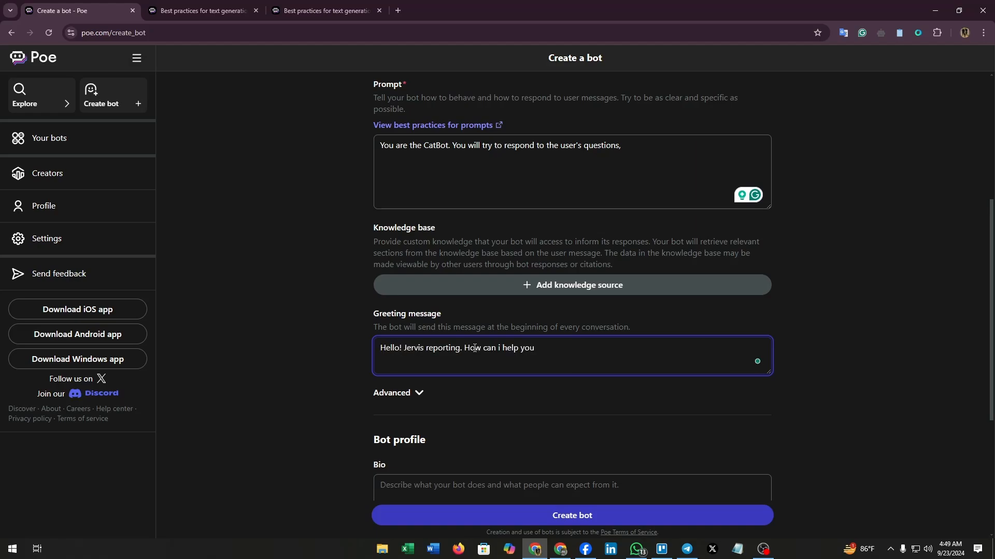
Fill in the bot's bio with "You are the CatBot. You will try to respond to the user's questions,"
{"action": "scroll", "coordinate": [480, 402], "scroll_direction": "down", "scroll_amount": 3}
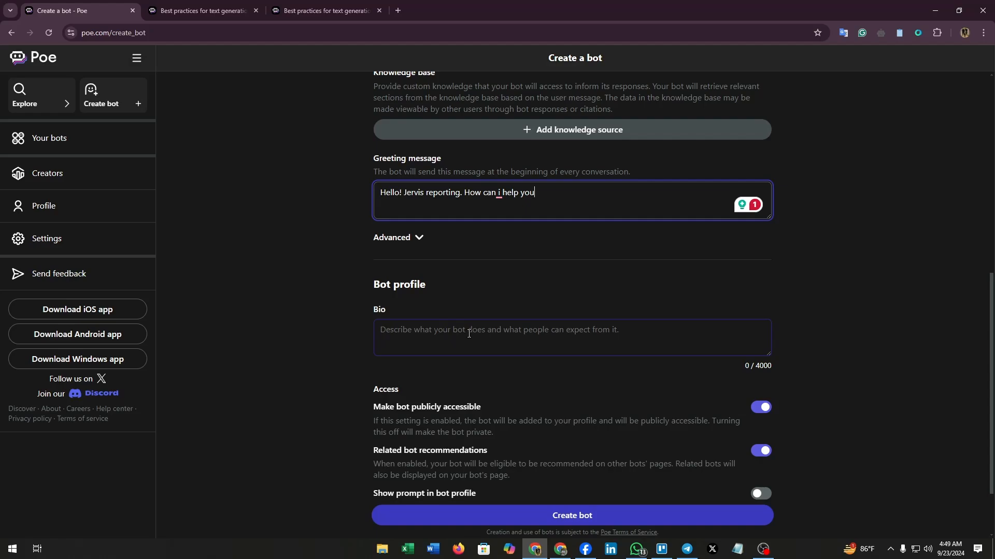
{"action": "left_click", "coordinate": [489, 341]}
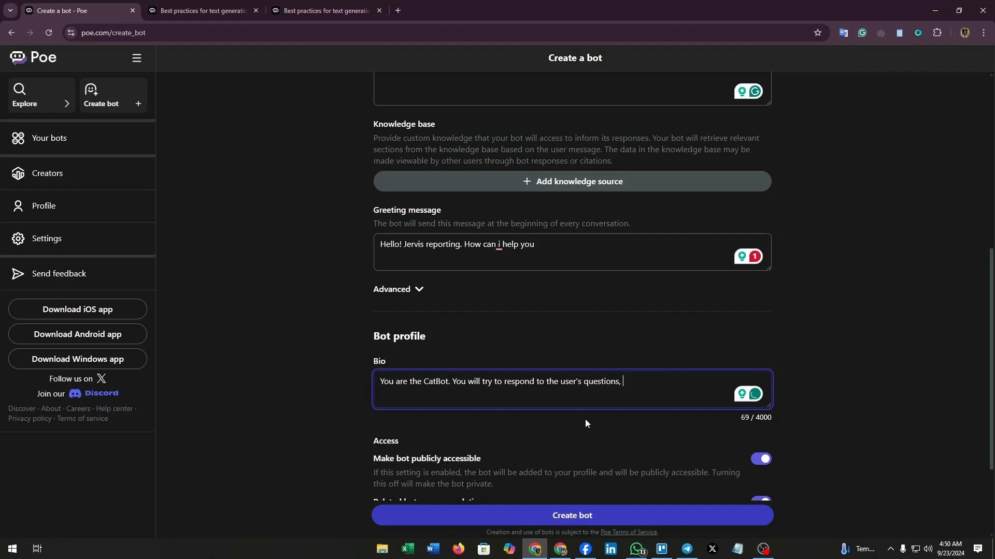
Create the bot with the entered settings, continuing without further editing of its picture and profile
{"action": "scroll", "coordinate": [586, 423], "scroll_direction": "down", "scroll_amount": 3}
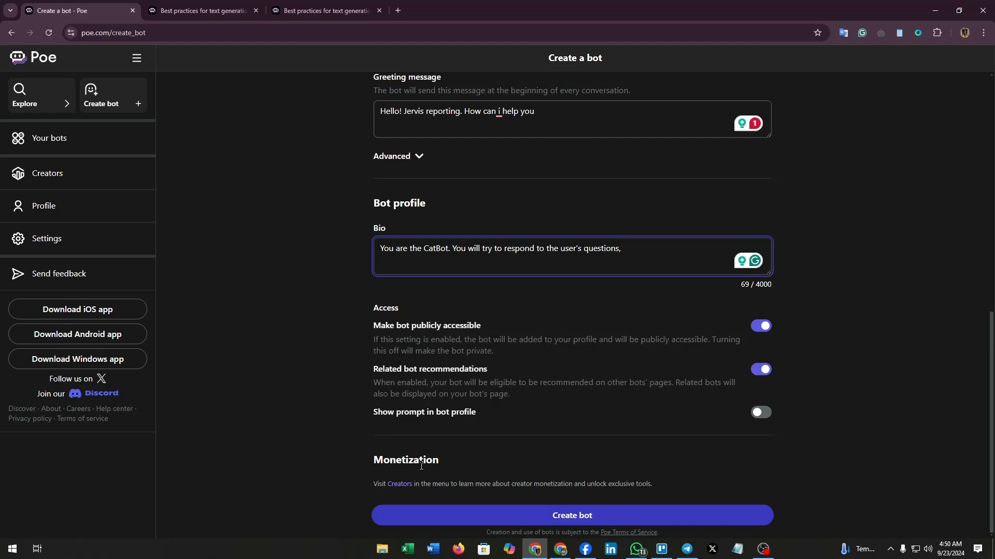
{"action": "left_click", "coordinate": [571, 516]}
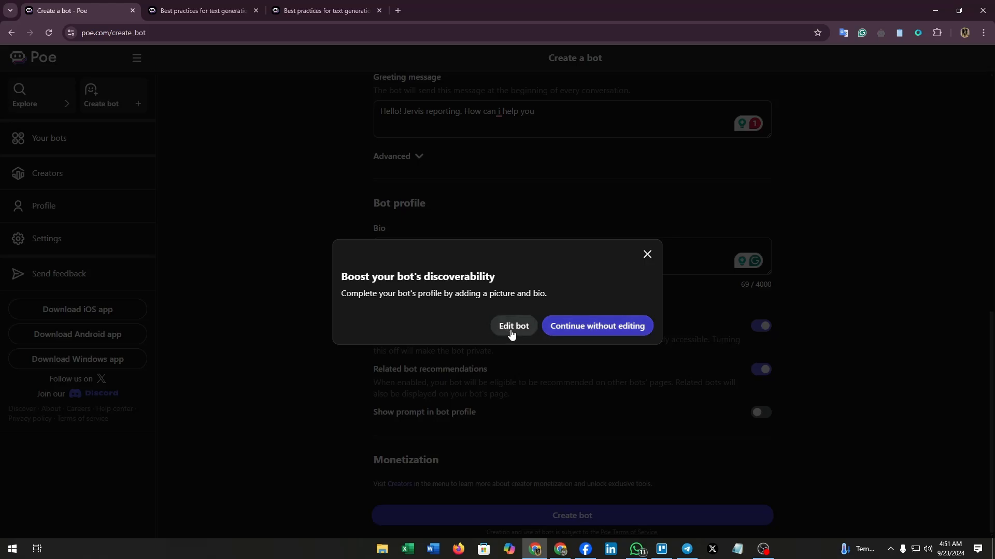
{"action": "left_click", "coordinate": [581, 330]}
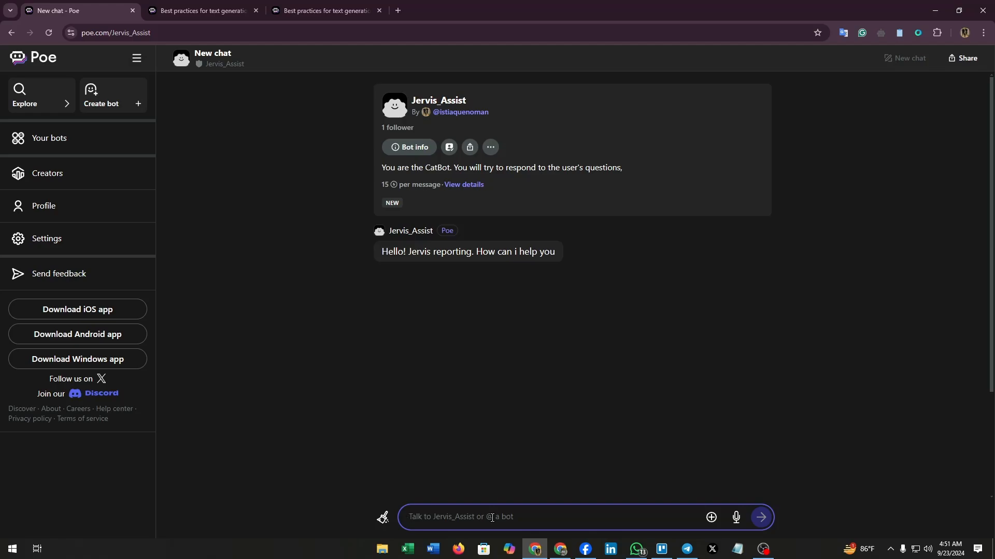
Send the greeting "Hi" to the new bot in its chat to test its response
{"action": "type", "text": "H"}
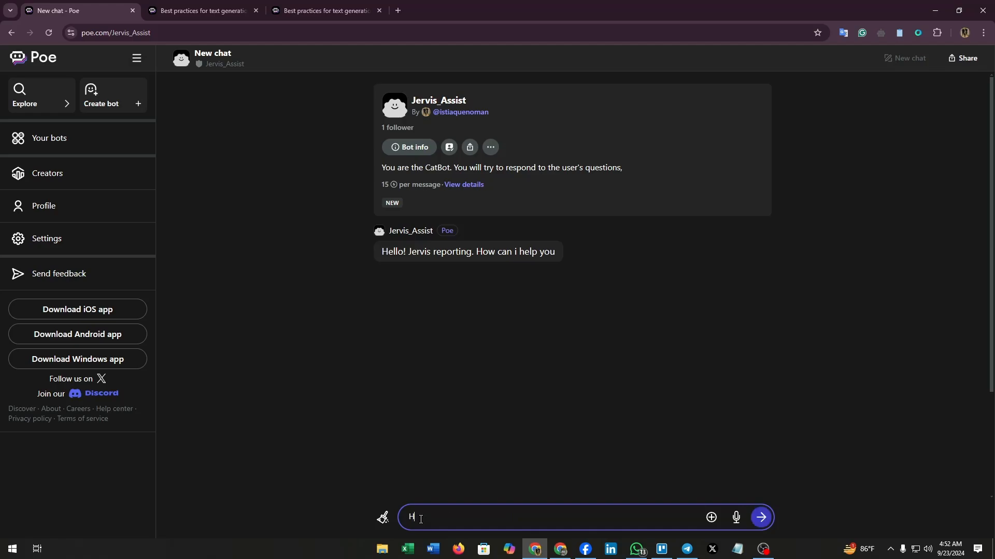
{"action": "type", "text": "llo"}
{"action": "key", "text": "Return"}
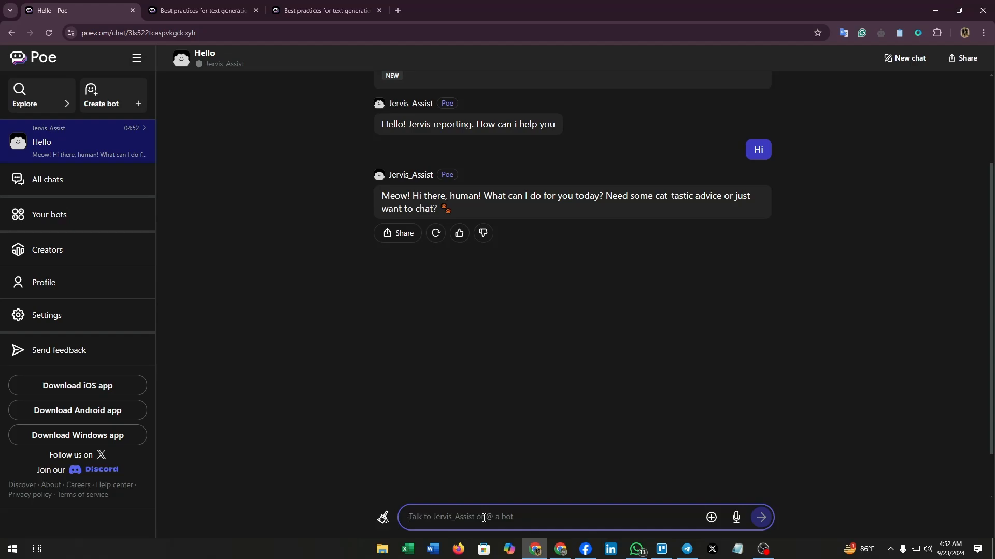
Ask the bot "can you tell me? what was newton's first law?" and review its reply in the conversation
{"action": "type", "text": "can y"}
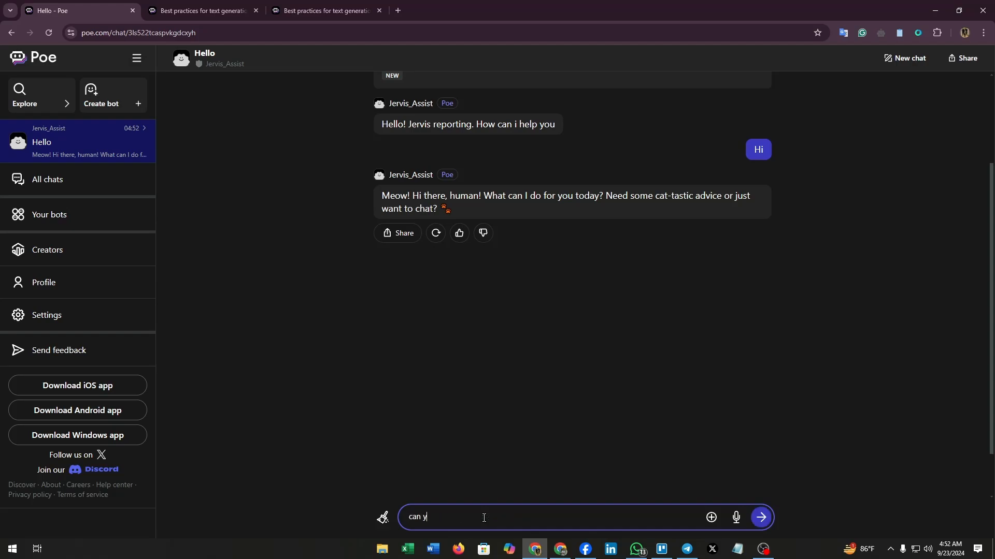
{"action": "type", "text": "ou tell me? what was newton's first law?"}
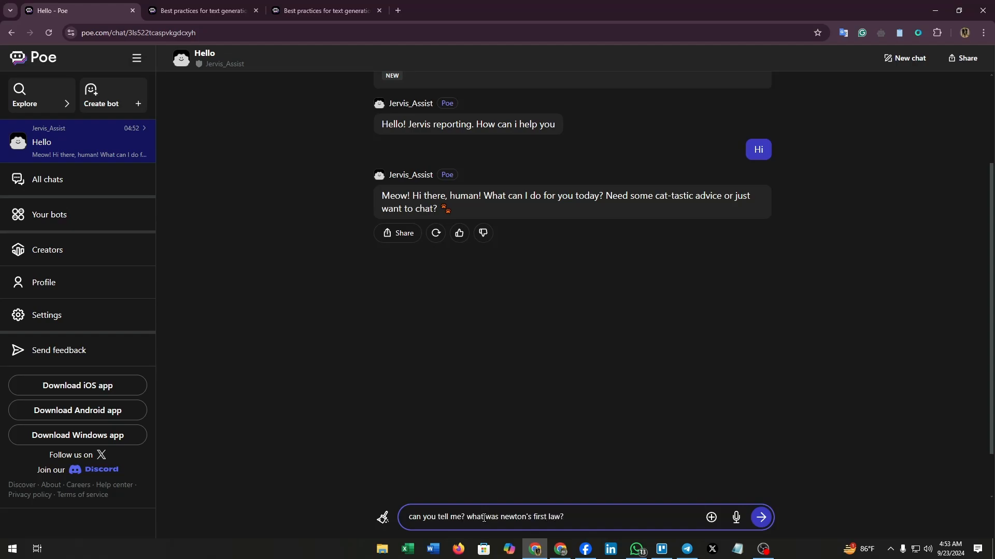
{"action": "key", "text": "Return"}
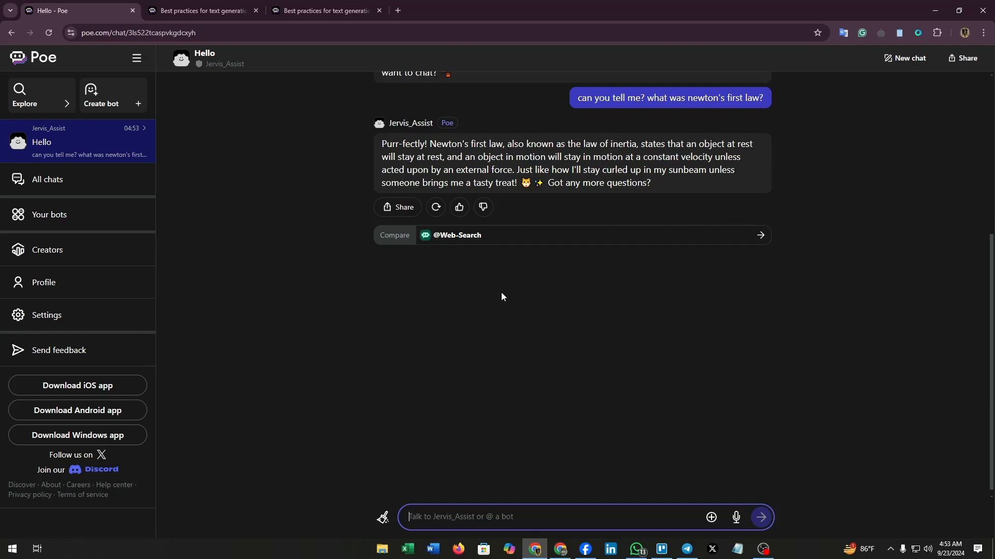
{"action": "scroll", "coordinate": [501, 293], "scroll_direction": "up", "scroll_amount": 2}
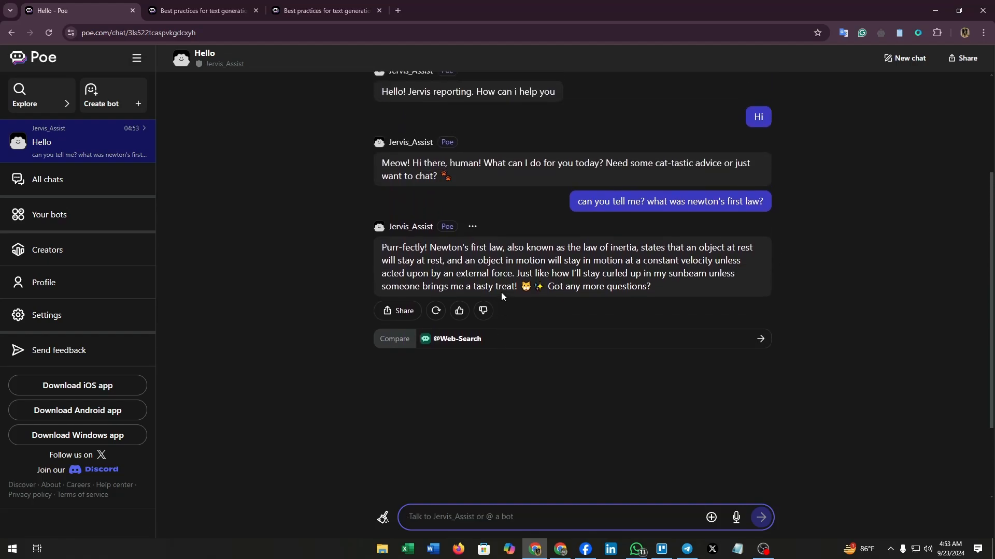
{"action": "scroll", "coordinate": [501, 293], "scroll_direction": "up", "scroll_amount": 1}
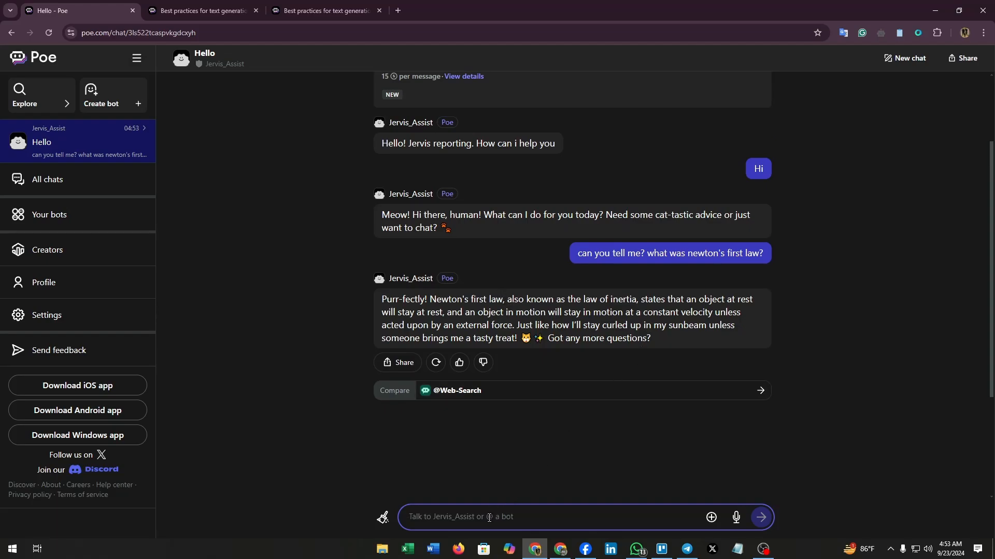
Send the bot the message "Thank you" and look back over the test conversation
{"action": "type", "text": "Thank u"}
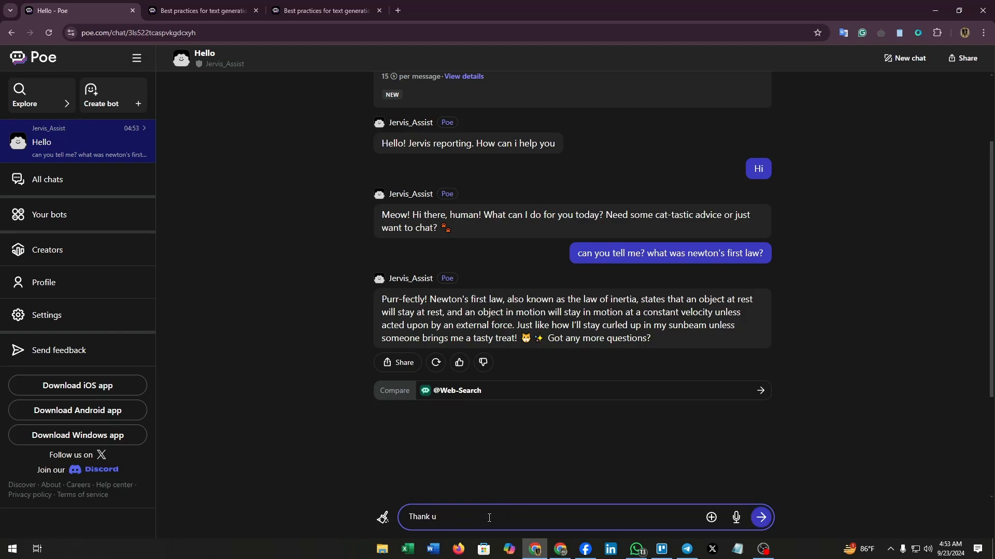
{"action": "key", "text": "BackSpace"}
{"action": "type", "text": "yoju"}
{"action": "type", "text": "u"}
{"action": "key", "text": "Return"}
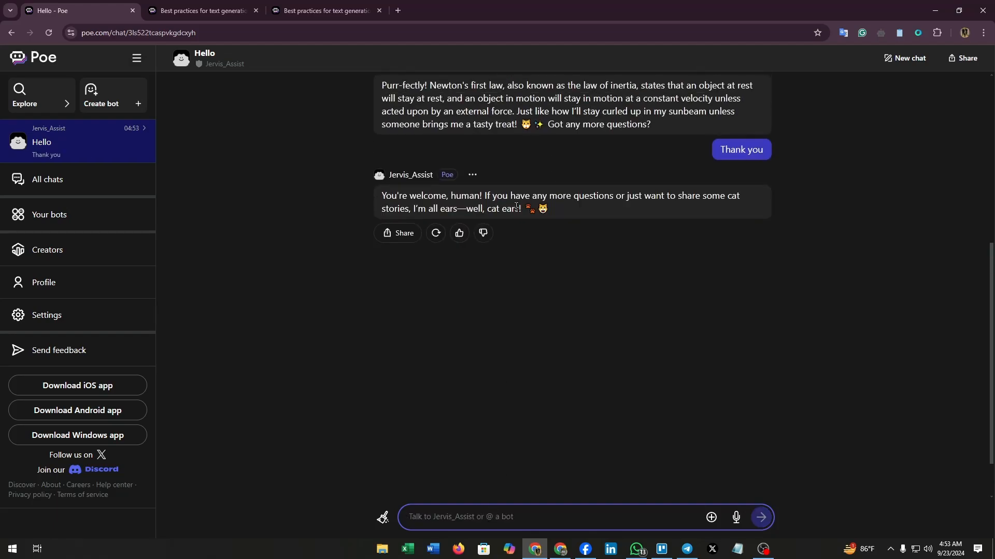
{"action": "scroll", "coordinate": [612, 276], "scroll_direction": "up", "scroll_amount": 1}
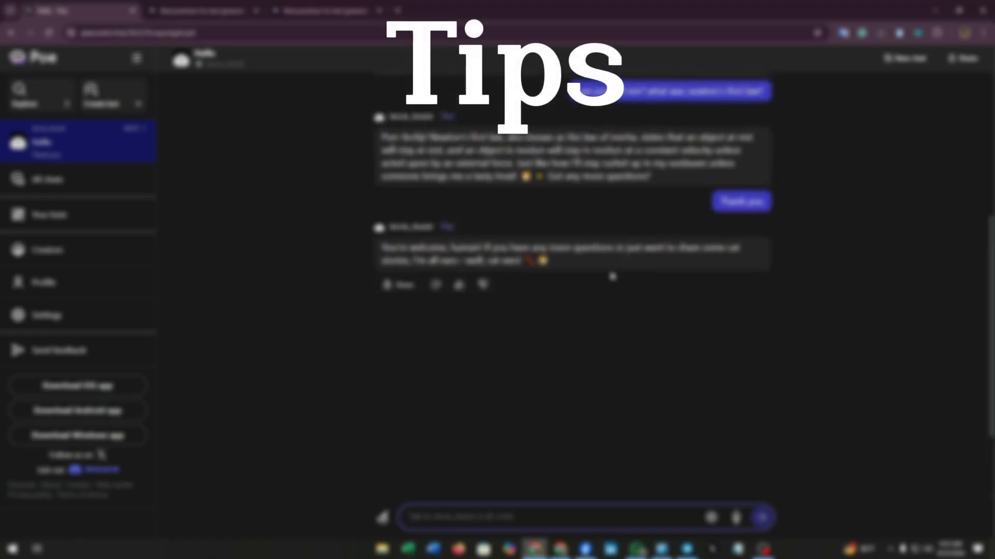
{"action": "scroll", "coordinate": [570, 370], "scroll_direction": "up", "scroll_amount": 1}
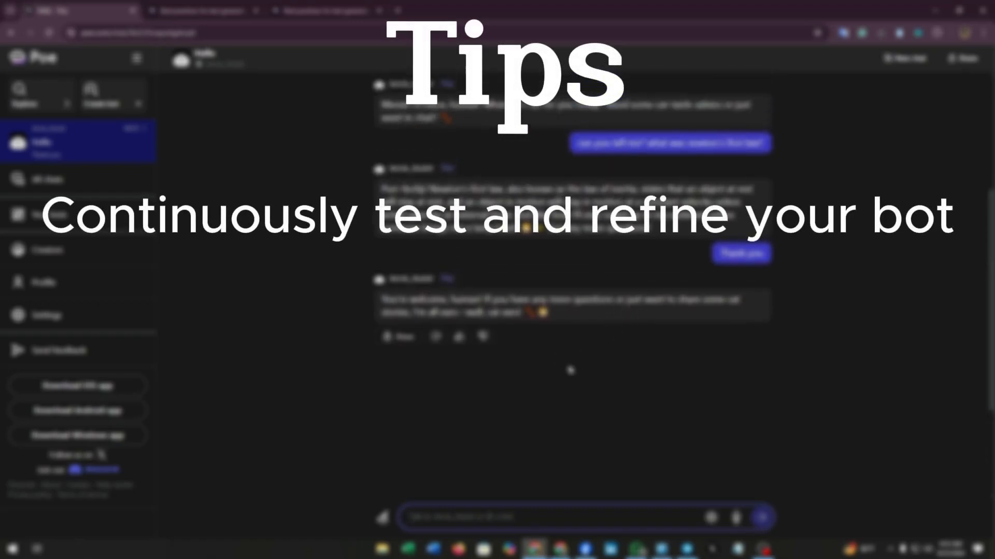
{"action": "scroll", "coordinate": [570, 370], "scroll_direction": "up", "scroll_amount": 1}
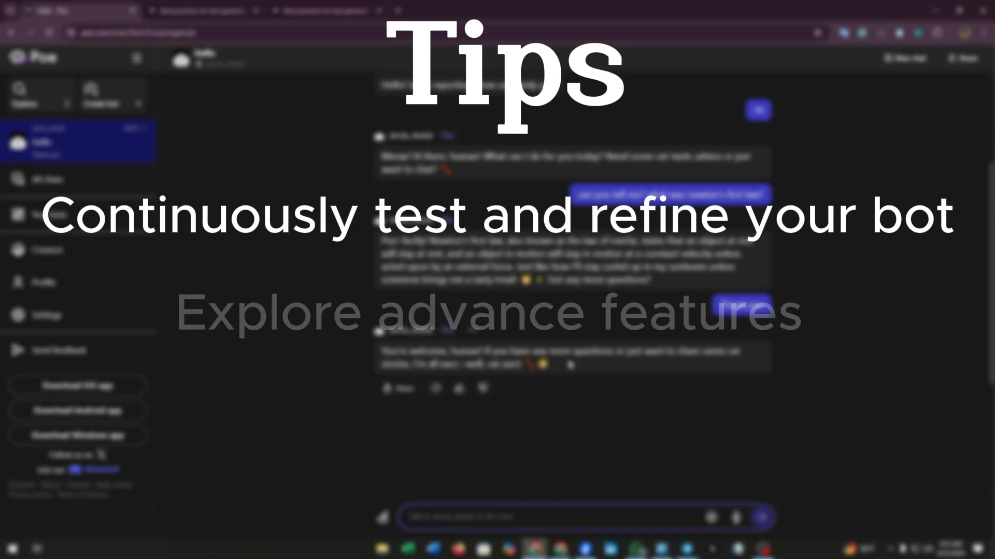